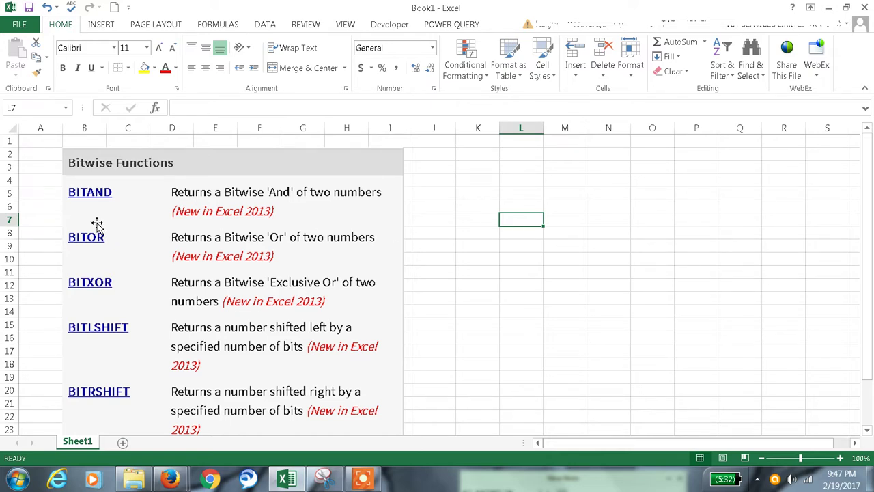
- Enter =BITAND(5,3) in K6 so it returns 1, then check the formula
{"action": "scroll", "coordinate": [75, 284], "scroll_direction": "down", "scroll_amount": 1}
{"action": "scroll", "coordinate": [77, 284], "scroll_direction": "up", "scroll_amount": 1}
{"action": "left_click", "coordinate": [493, 204]}
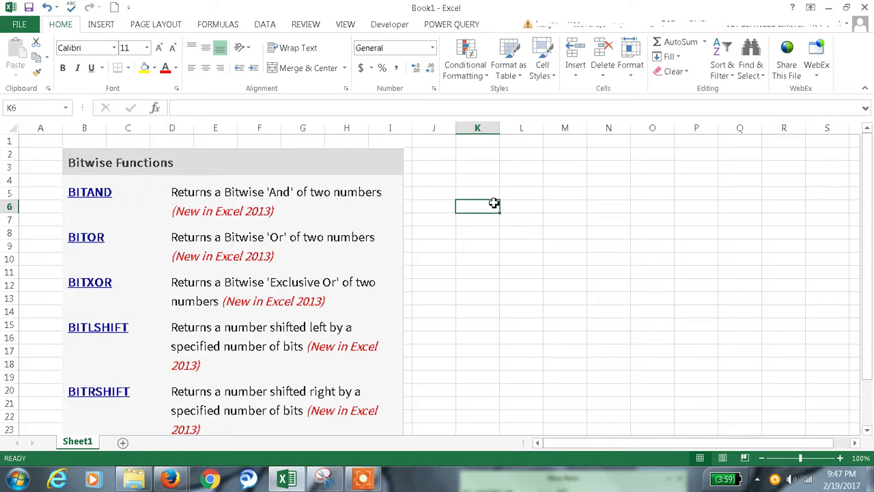
{"action": "type", "text": "=b"}
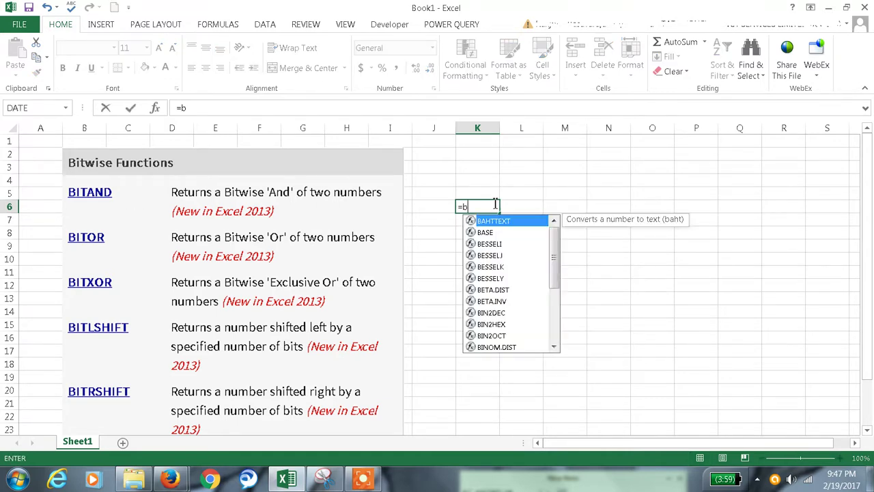
{"action": "type", "text": "itand"}
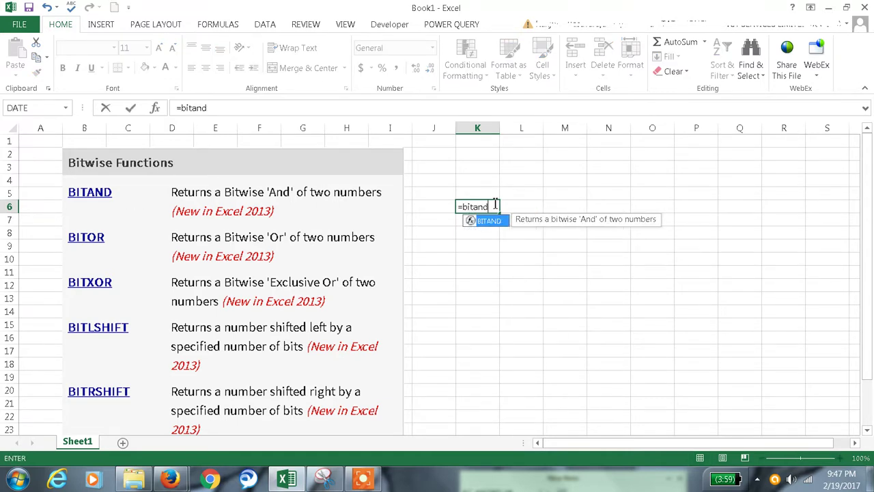
{"action": "type", "text": "(5"}
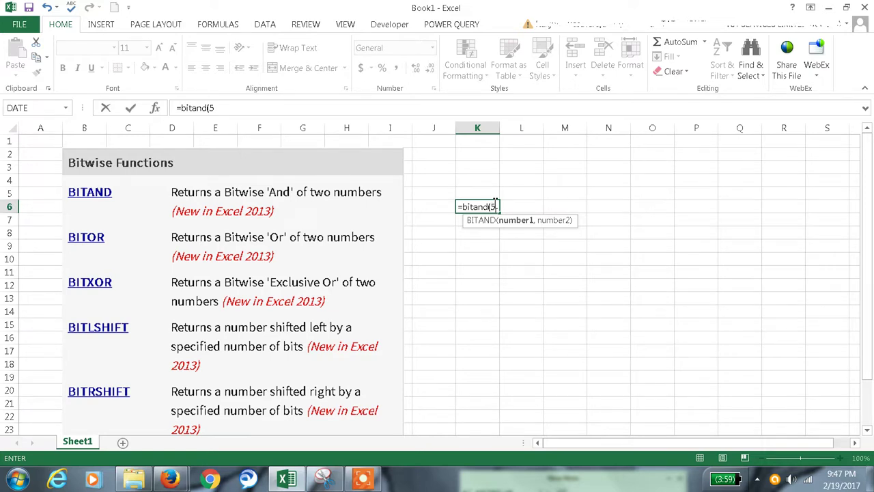
{"action": "type", "text": ",3)"}
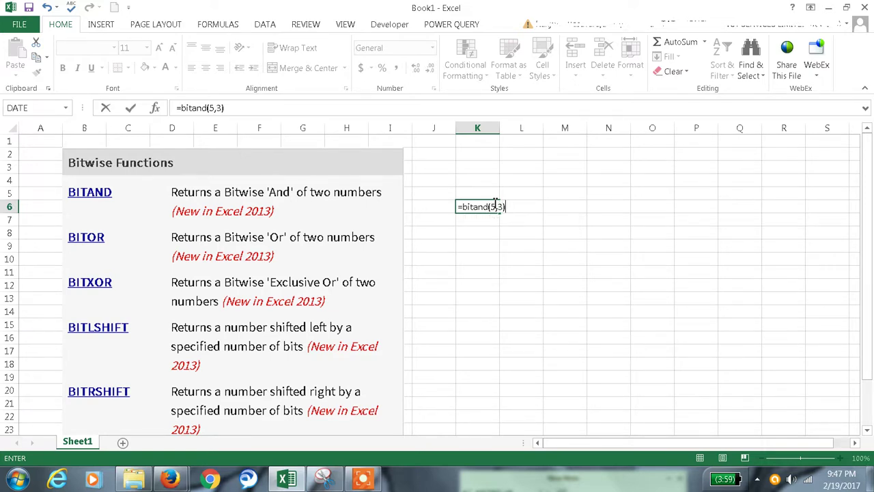
{"action": "key", "text": "Return"}
{"action": "left_click", "coordinate": [494, 202]}
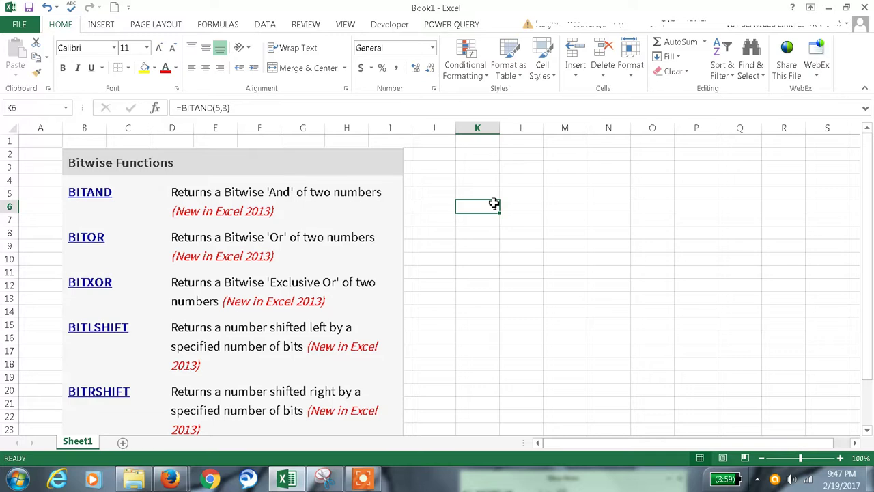
{"action": "key", "text": "Right"}
{"action": "key", "text": "Left"}
{"action": "key", "text": "Right"}
{"action": "key", "text": "Right"}
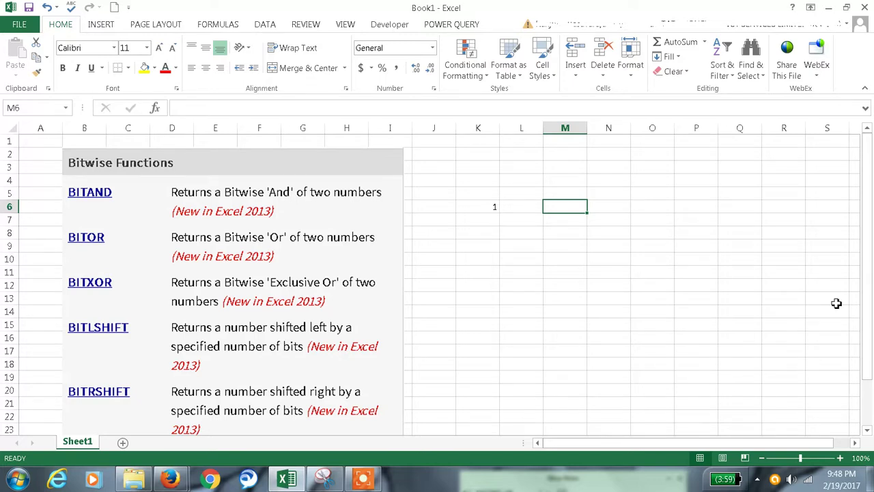
- Enter =DEC2BIN(5) in M6 to show 5 as binary 101
{"action": "key", "text": "Left"}
{"action": "key", "text": "Left"}
{"action": "key", "text": "Left"}
{"action": "key", "text": "Right"}
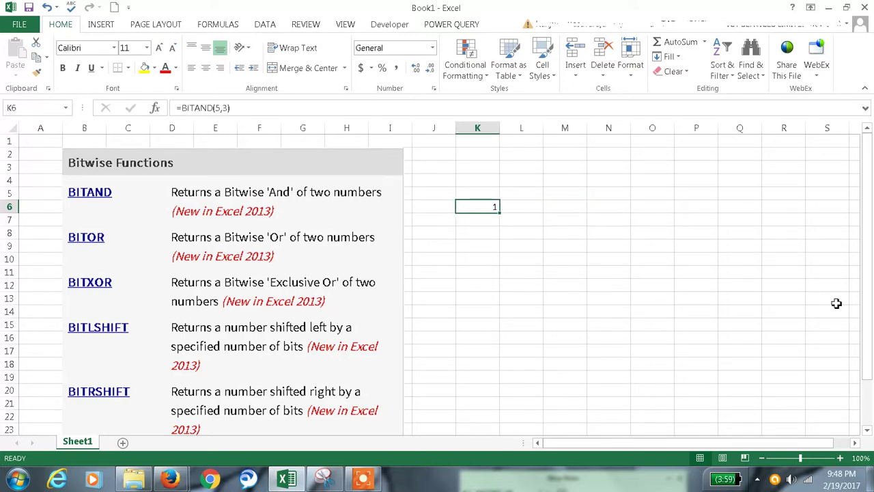
{"action": "key", "text": "Right"}
{"action": "key", "text": "Right"}
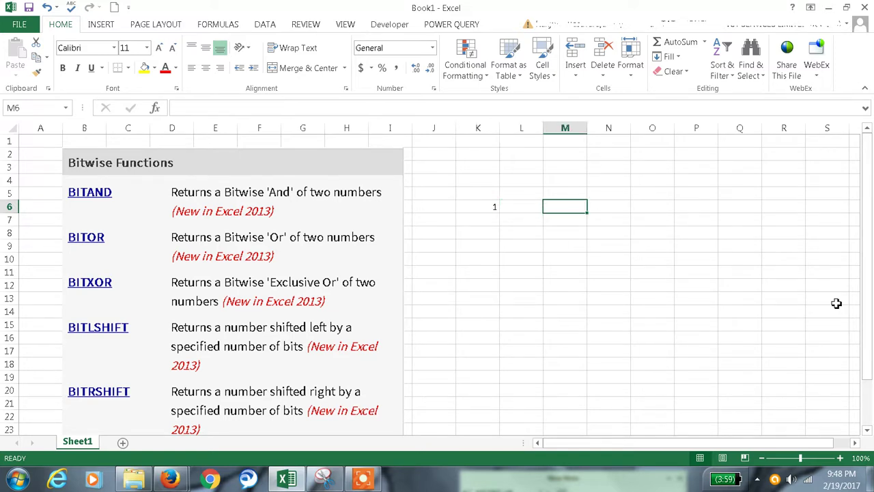
{"action": "type", "text": "=dec"}
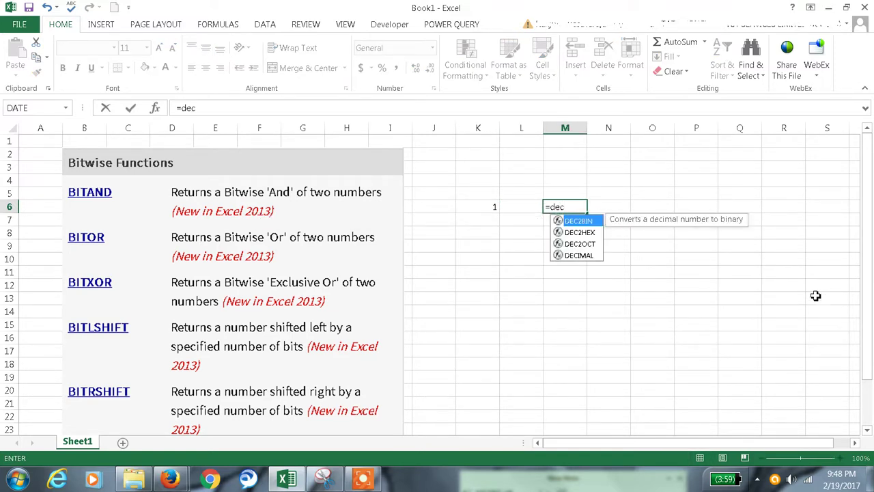
{"action": "double_click", "coordinate": [585, 223]}
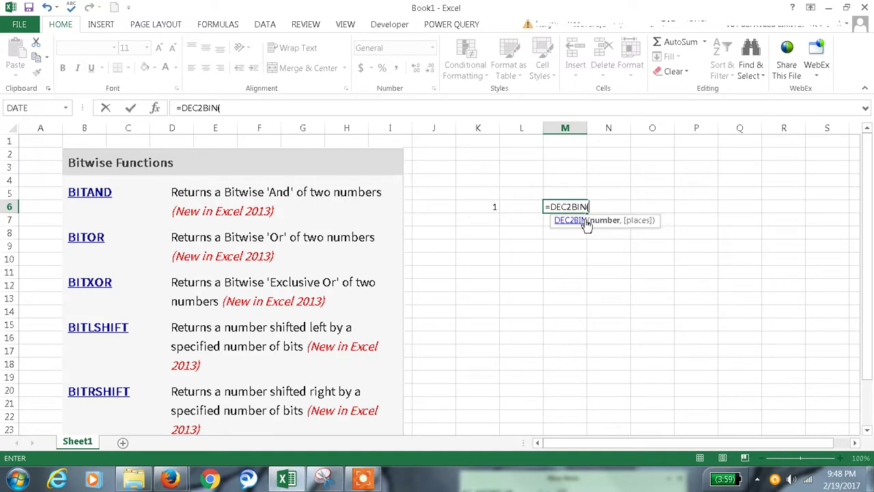
{"action": "type", "text": "5)"}
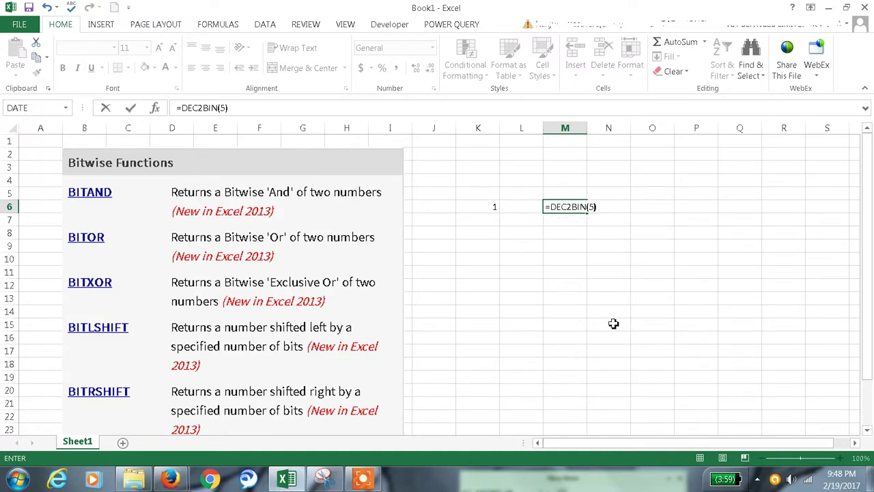
{"action": "key", "text": "Return"}
- Enter =DEC2BIN(3) in M7 to show 11, then compare the M6 and M7 formulas
{"action": "key", "text": "Up"}
{"action": "key", "text": "Down"}
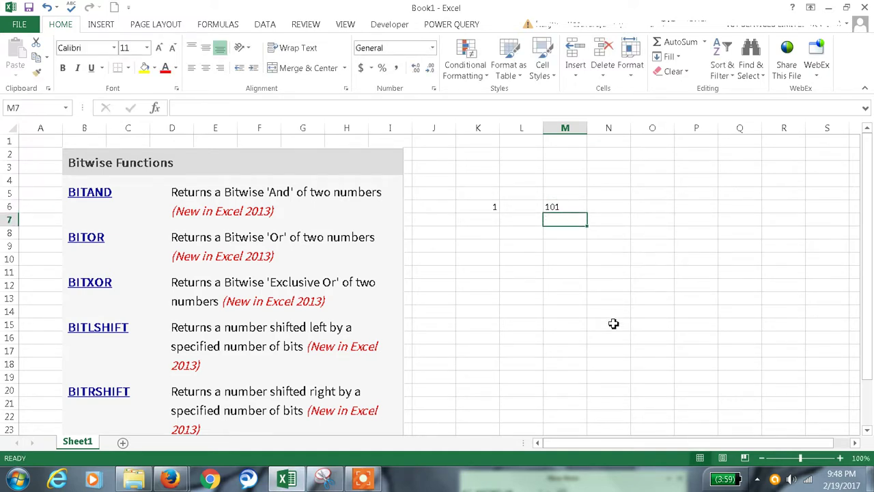
{"action": "type", "text": "=dec"}
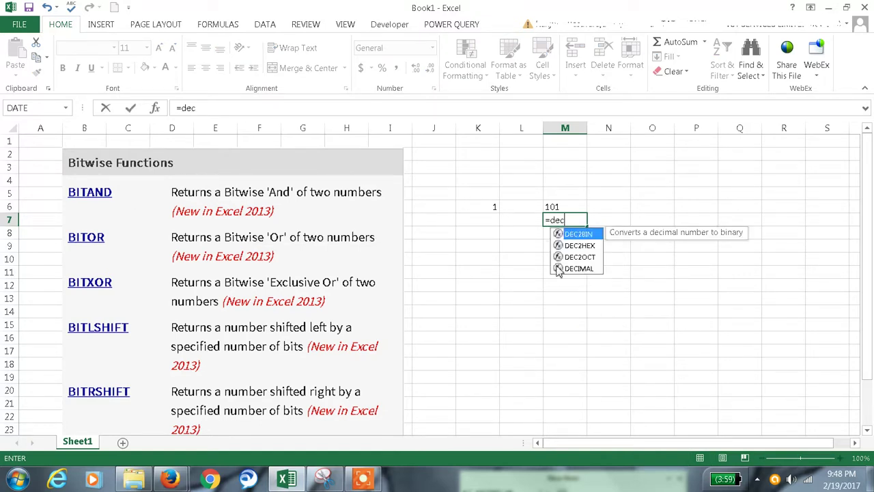
{"action": "key", "text": "Tab"}
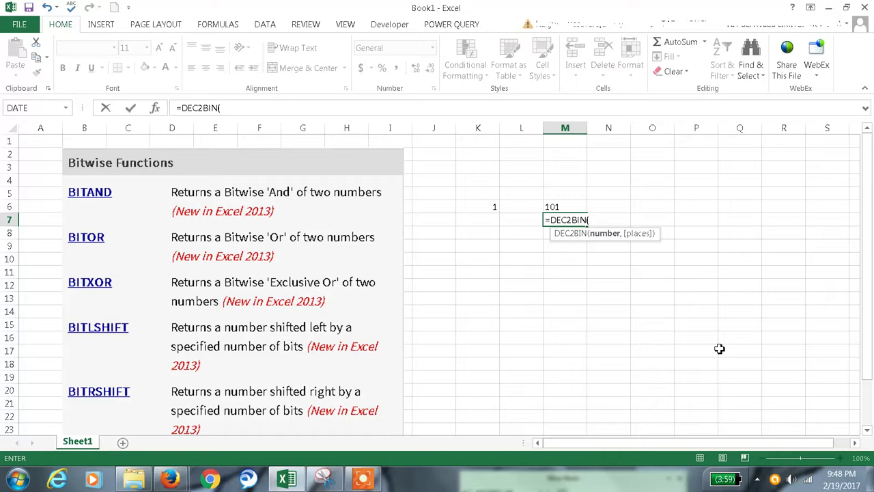
{"action": "key", "text": "Return"}
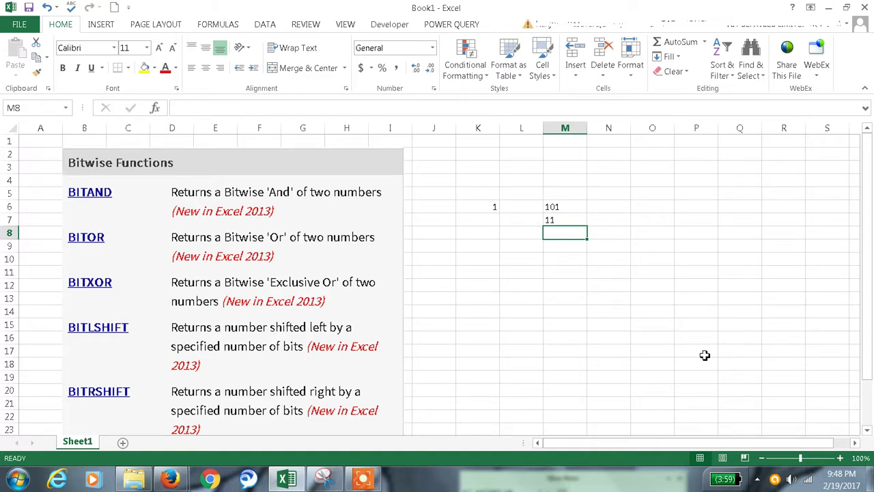
{"action": "left_click", "coordinate": [551, 207]}
{"action": "left_click", "coordinate": [547, 223]}
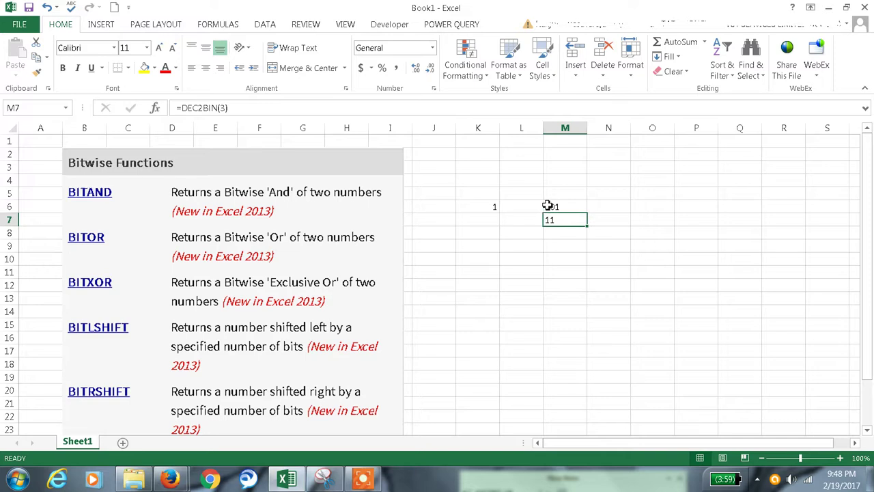
{"action": "left_click", "coordinate": [550, 207]}
{"action": "left_click", "coordinate": [548, 223]}
- Enter =BITOR(5,3) in K9, returning 7, and review it
{"action": "left_click", "coordinate": [481, 209]}
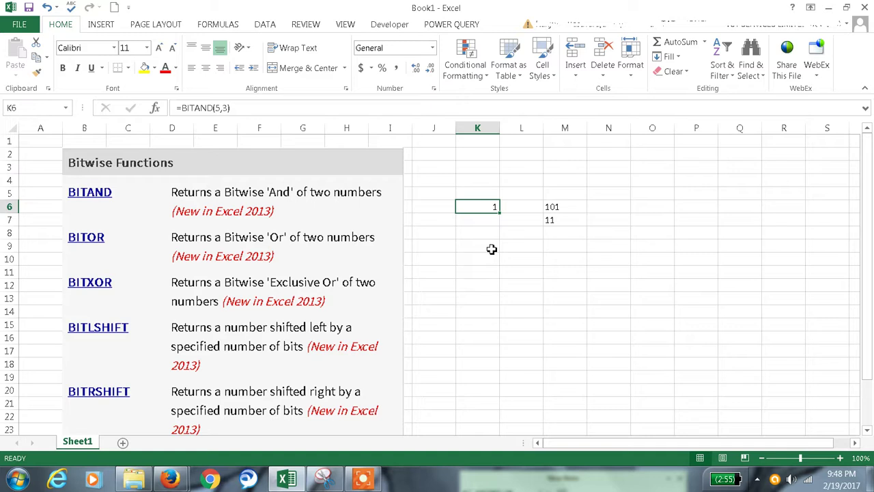
{"action": "left_click", "coordinate": [494, 245]}
{"action": "type", "text": "="}
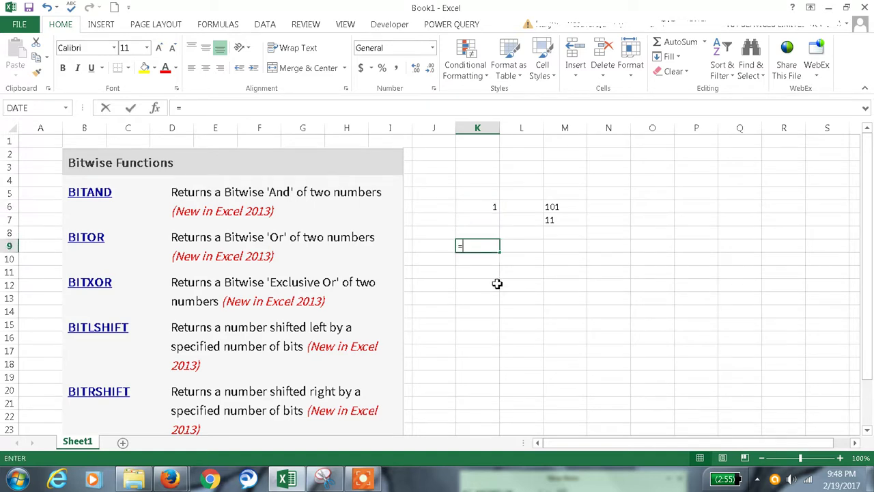
{"action": "type", "text": "bitor"}
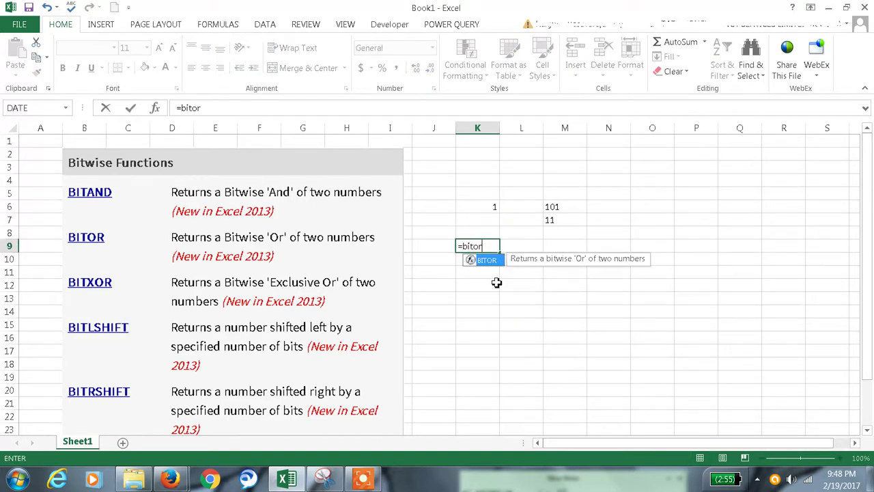
{"action": "type", "text": "(5"}
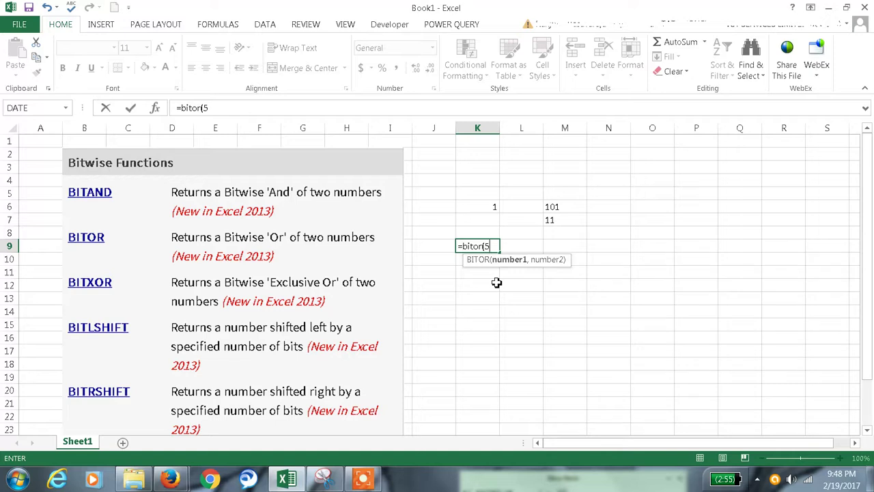
{"action": "type", "text": ",3)"}
{"action": "key", "text": "Return"}
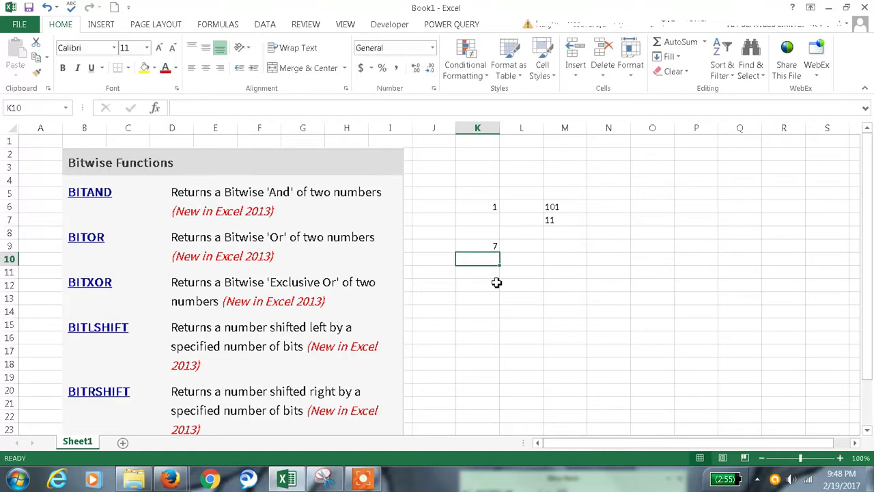
{"action": "key", "text": "Up"}
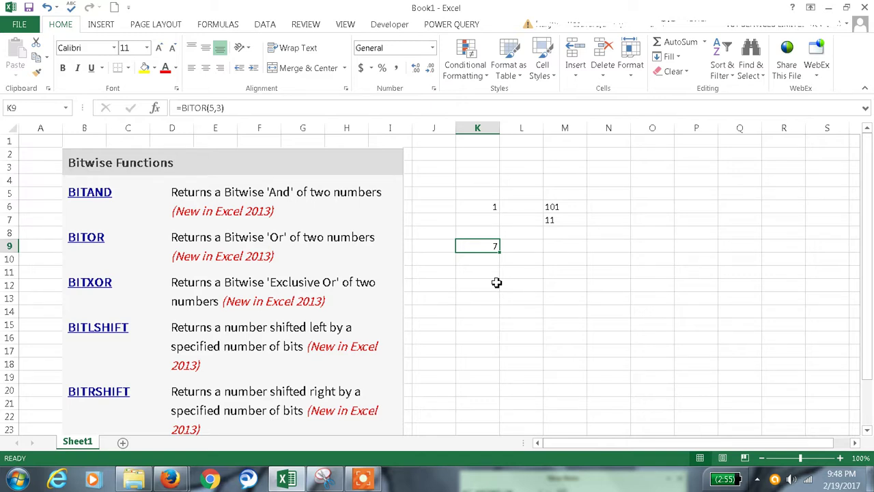
{"action": "key", "text": "Right"}
{"action": "key", "text": "Right"}
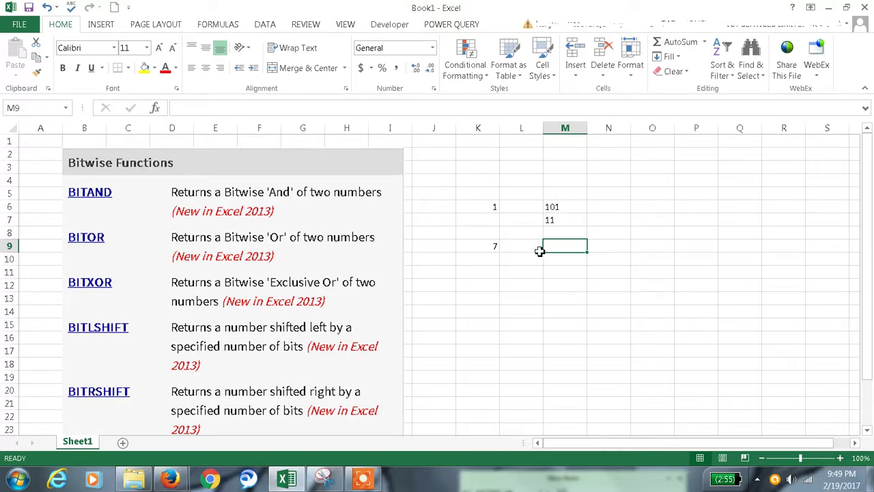
- After a stray entry in M9, enter =DEC2BIN(7) in M10 to display 111
{"action": "type", "text": "p0"}
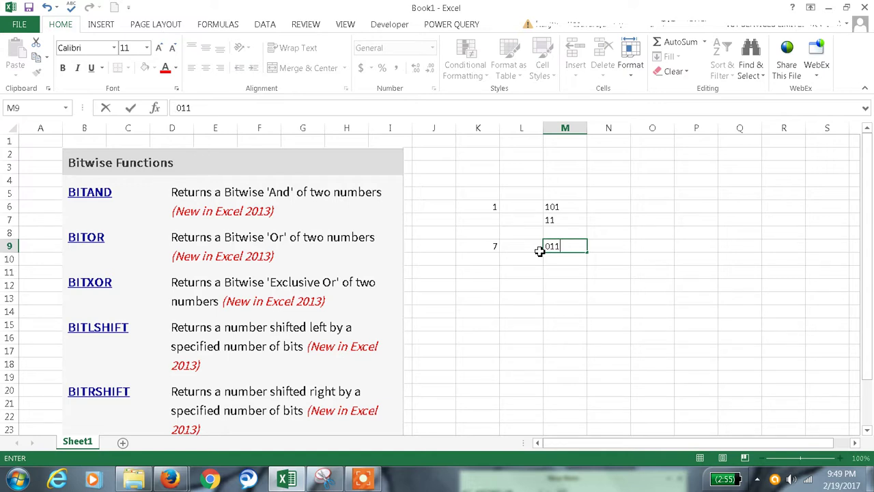
{"action": "key", "text": "Return"}
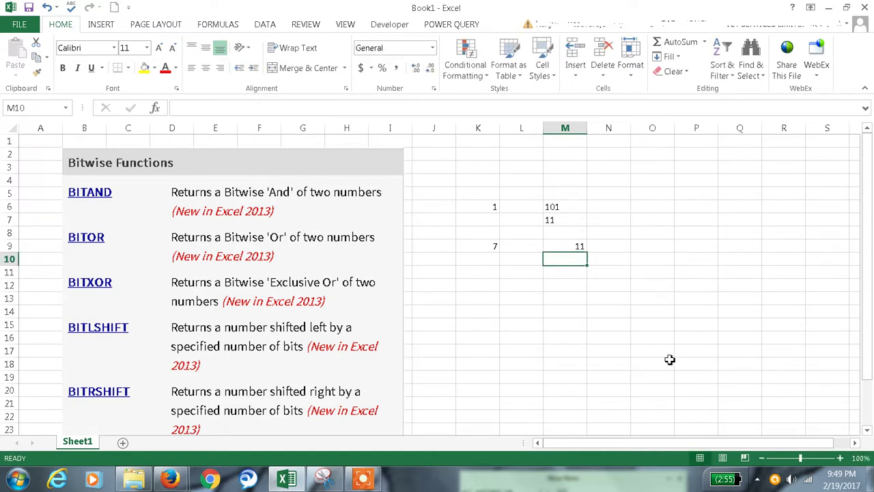
{"action": "type", "text": "="}
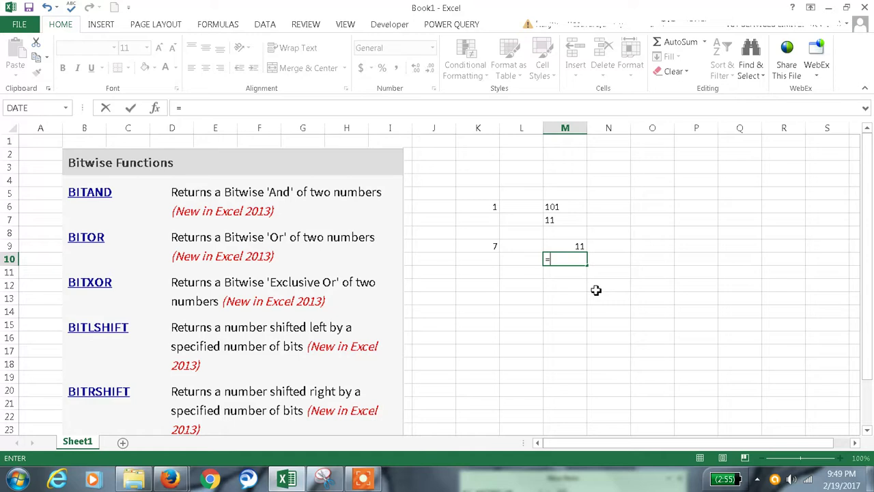
{"action": "type", "text": "dec"}
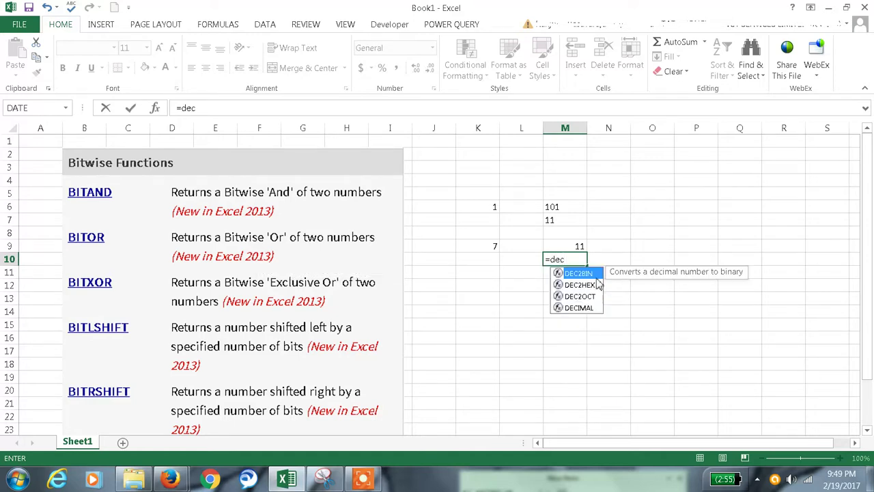
{"action": "double_click", "coordinate": [592, 275]}
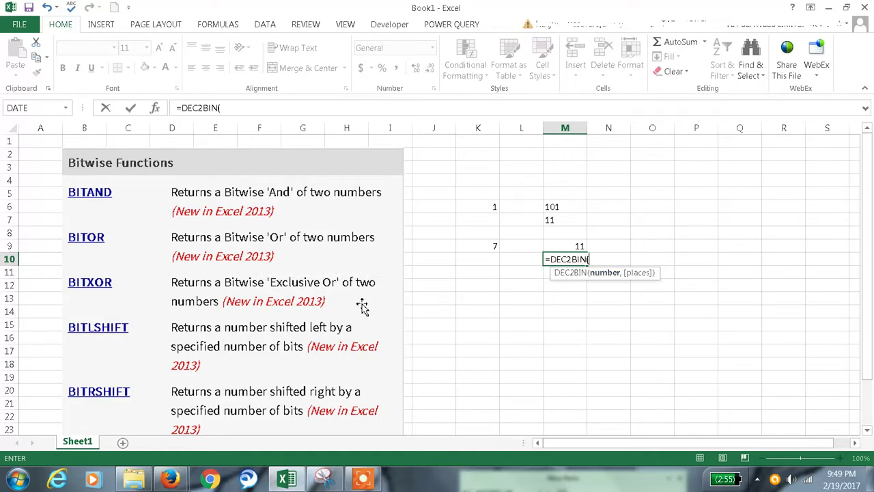
{"action": "type", "text": "7)"}
{"action": "key", "text": "Return"}
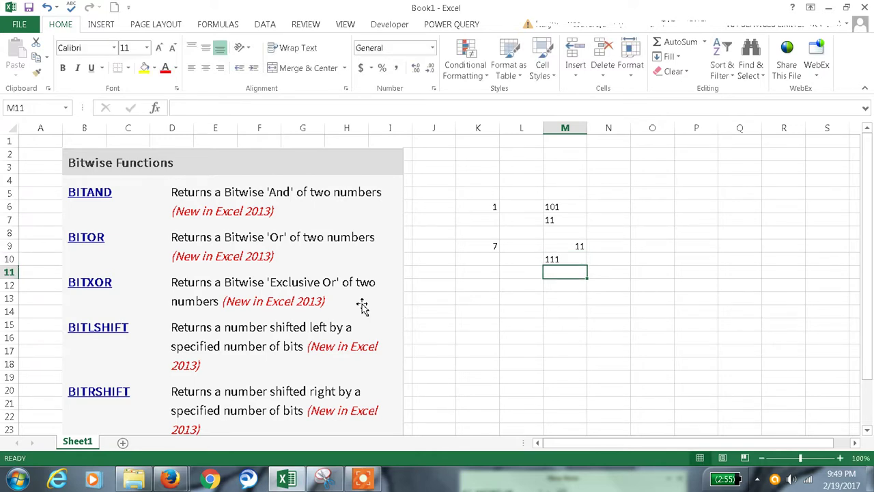
- Review the M9 entry, the DEC2BIN formula in M10 and the BITOR formula in K9
{"action": "left_click", "coordinate": [576, 244]}
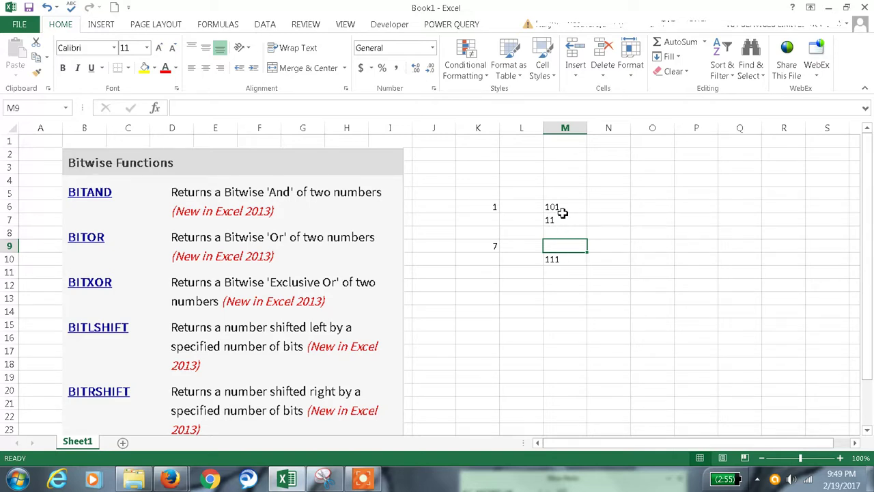
{"action": "left_click", "coordinate": [563, 263]}
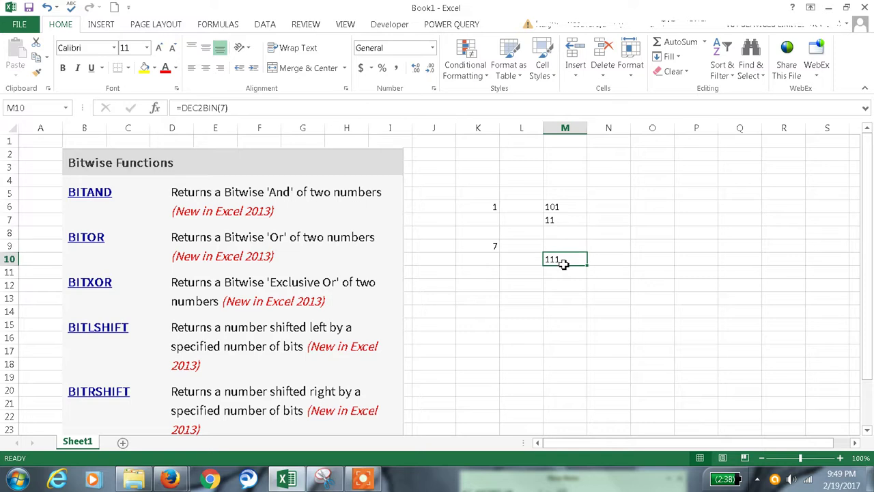
{"action": "left_click", "coordinate": [472, 245]}
{"action": "left_click", "coordinate": [483, 268]}
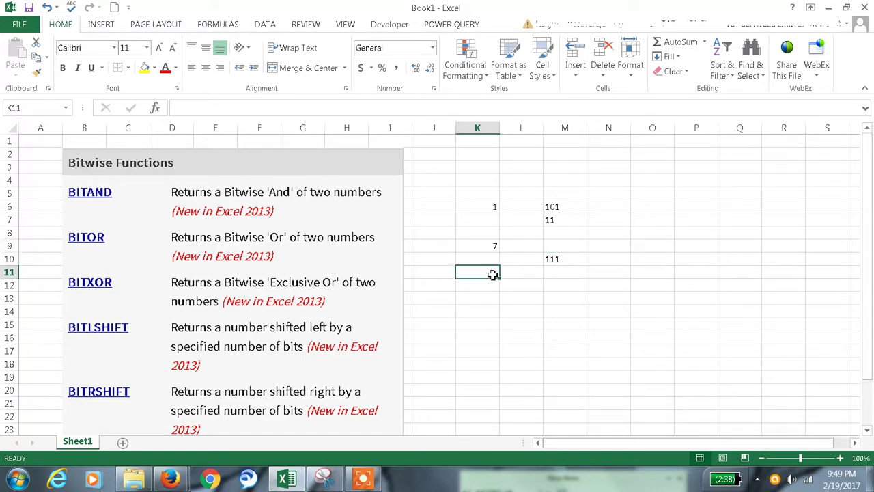
- Enter =BITXOR(5,3) in K11, returning 6, and check the formula
{"action": "type", "text": "=bit"}
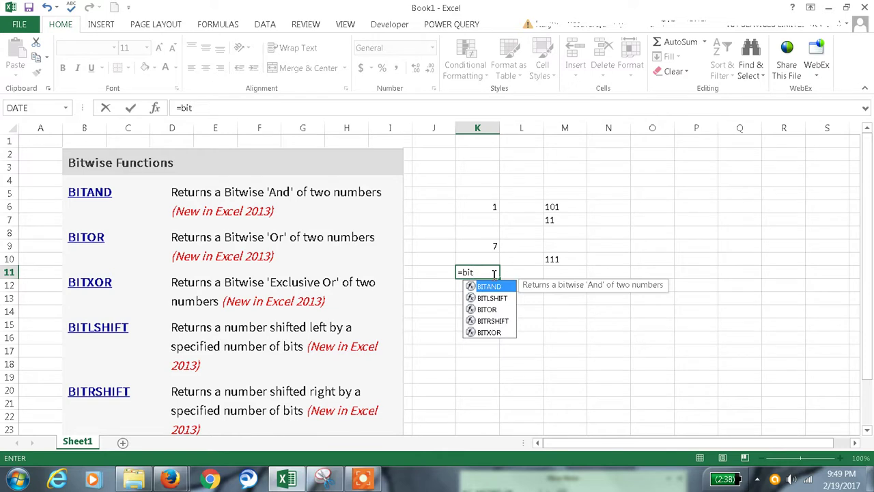
{"action": "type", "text": "xor("}
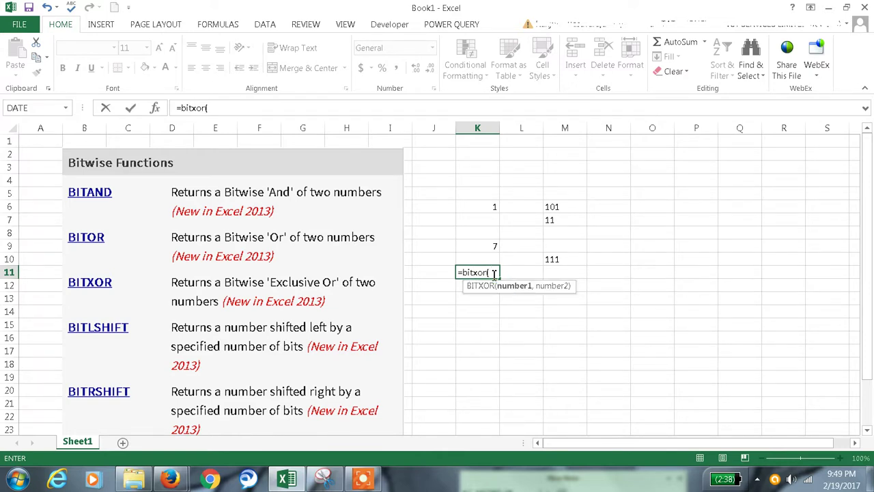
{"action": "type", "text": "5,3)"}
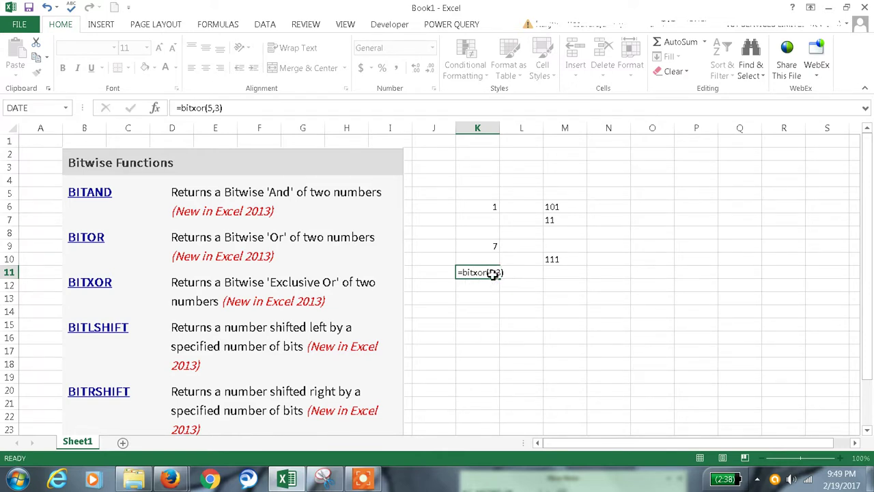
{"action": "key", "text": "Return"}
{"action": "left_click", "coordinate": [493, 273]}
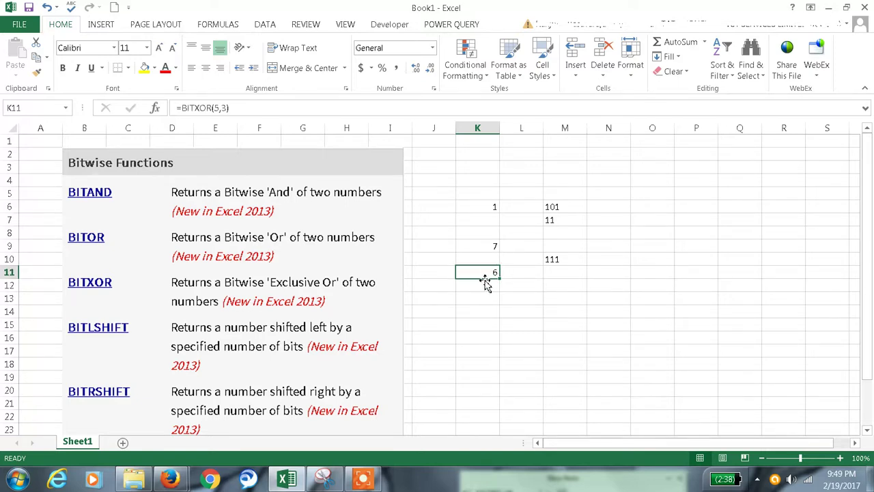
{"action": "left_click", "coordinate": [510, 275]}
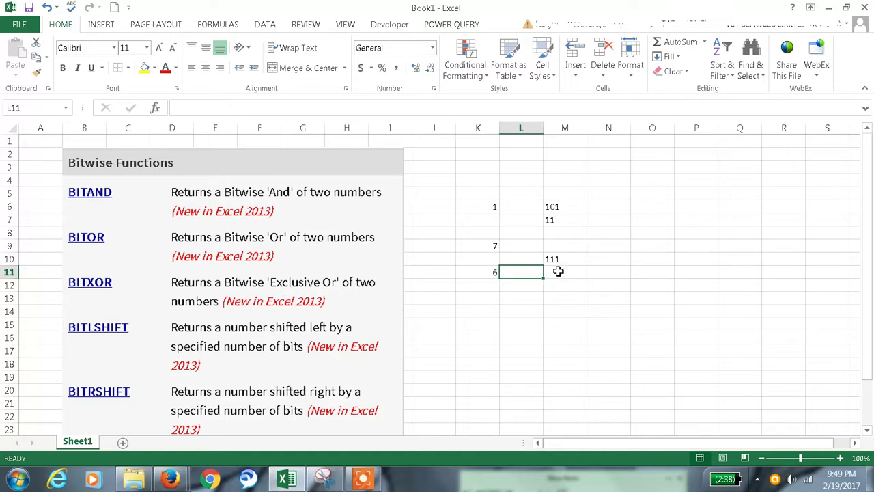
{"action": "left_click", "coordinate": [564, 272]}
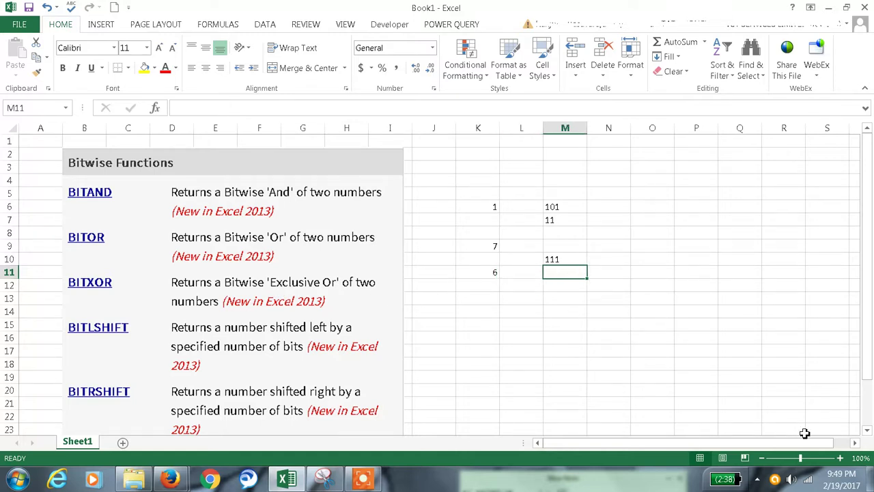
- Enter =DEC2BIN(K11) in M11 so the XOR result 6 shows as 110
{"action": "type", "text": "=dec"}
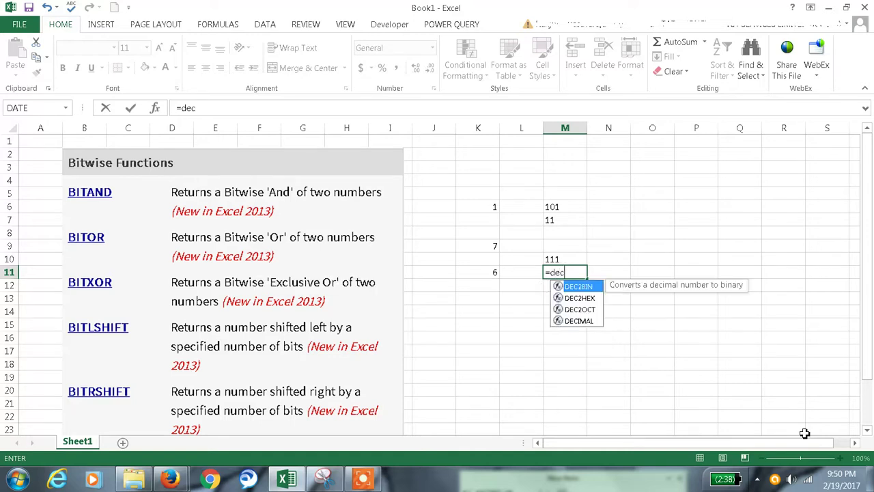
{"action": "double_click", "coordinate": [588, 287]}
{"action": "left_click", "coordinate": [476, 274]}
{"action": "key", "text": "Return"}
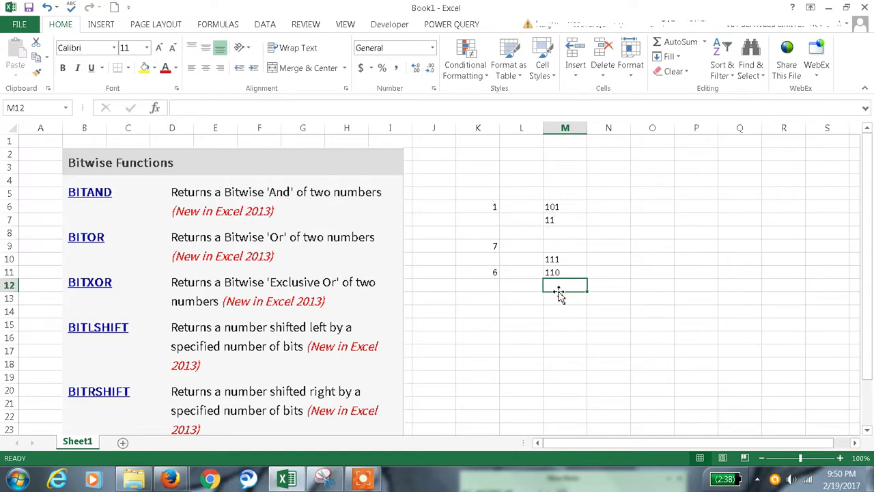
{"action": "left_click", "coordinate": [558, 273]}
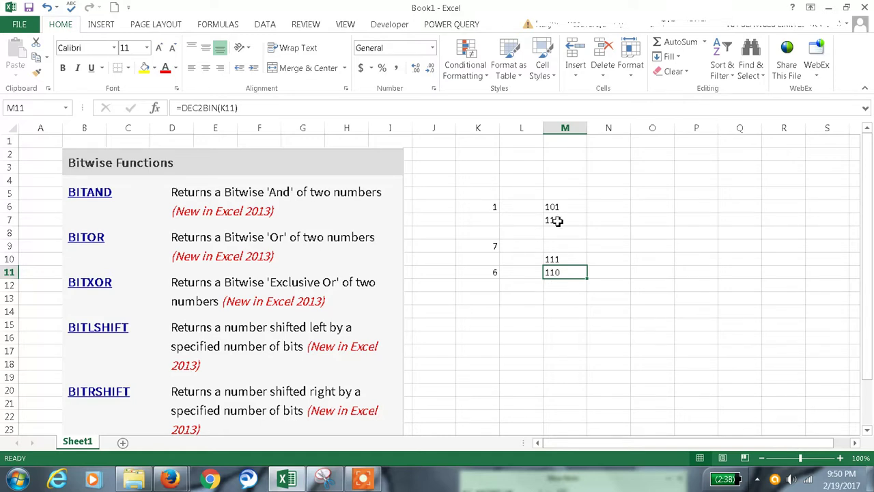
{"action": "left_click", "coordinate": [486, 271]}
{"action": "left_click", "coordinate": [486, 324]}
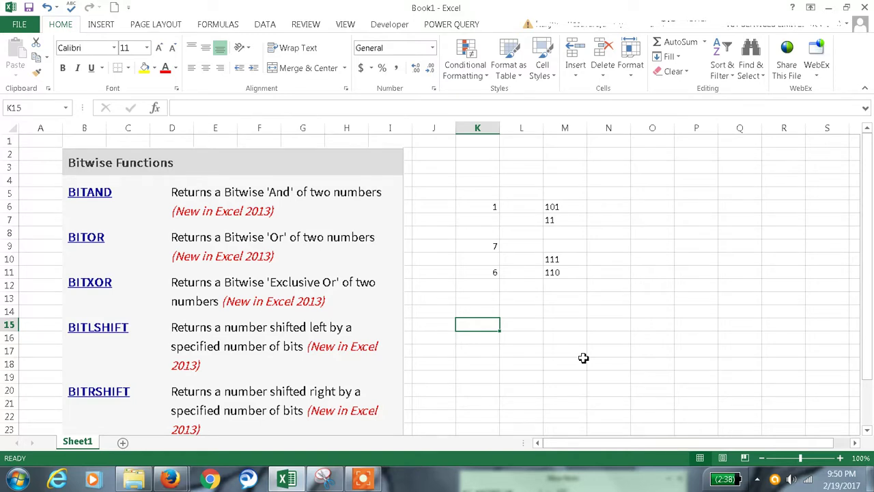
- Enter =BITLSHIFT(3,2) in K15, returning 12, after fixing a misspelled function name
{"action": "type", "text": "=bel"}
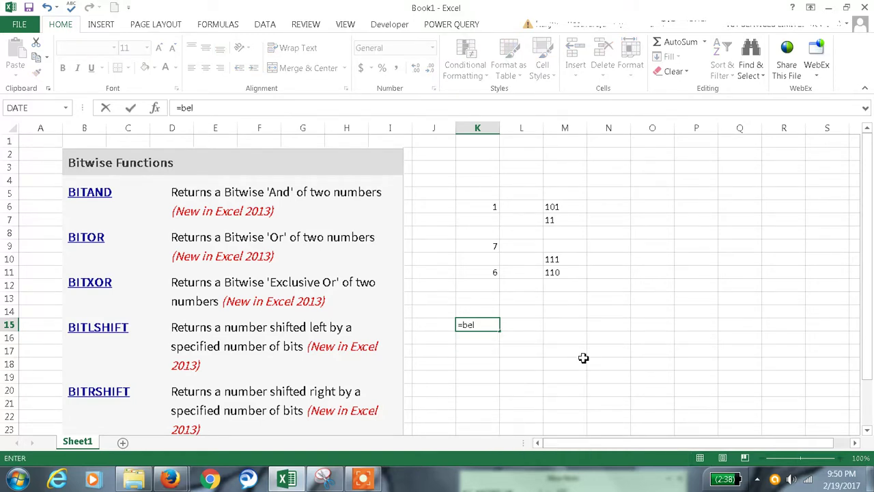
{"action": "key", "text": "BackSpace"}
{"action": "type", "text": "tlshift"}
{"action": "key", "text": "BackSpace"}
{"action": "key", "text": "BackSpace"}
{"action": "key", "text": "BackSpace"}
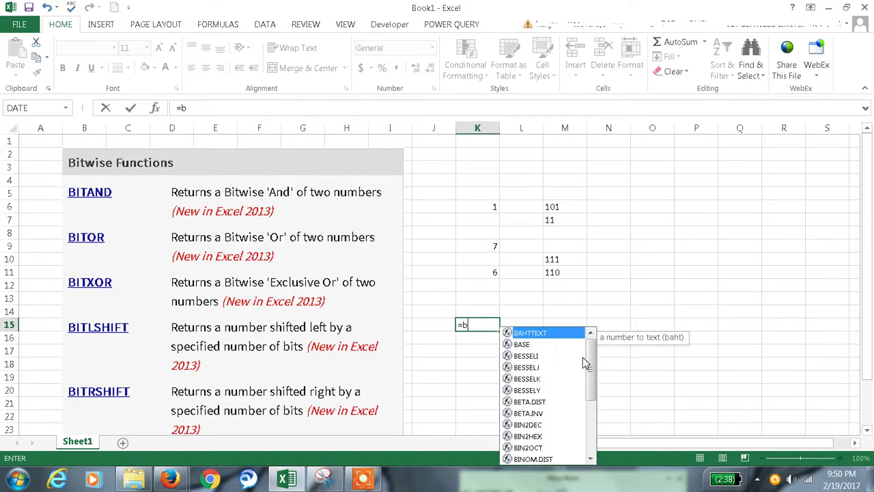
{"action": "type", "text": "i"}
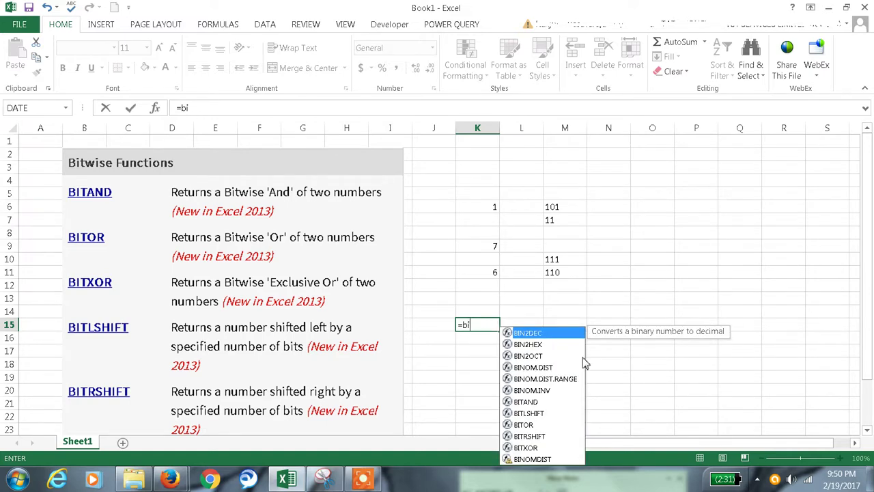
{"action": "left_click", "coordinate": [537, 414]}
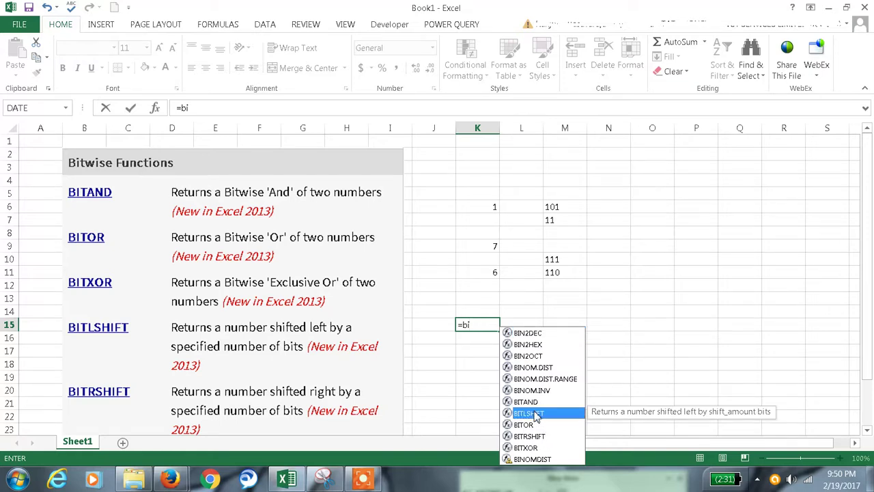
{"action": "double_click", "coordinate": [537, 414]}
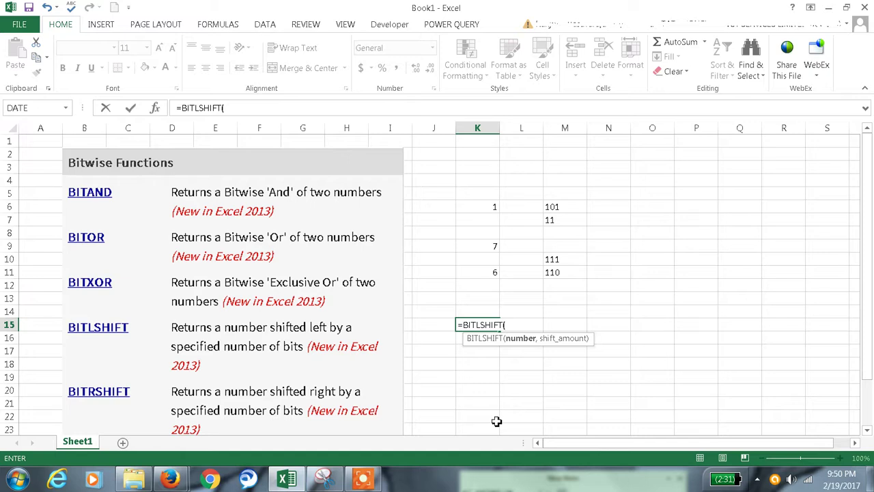
{"action": "type", "text": "3,"}
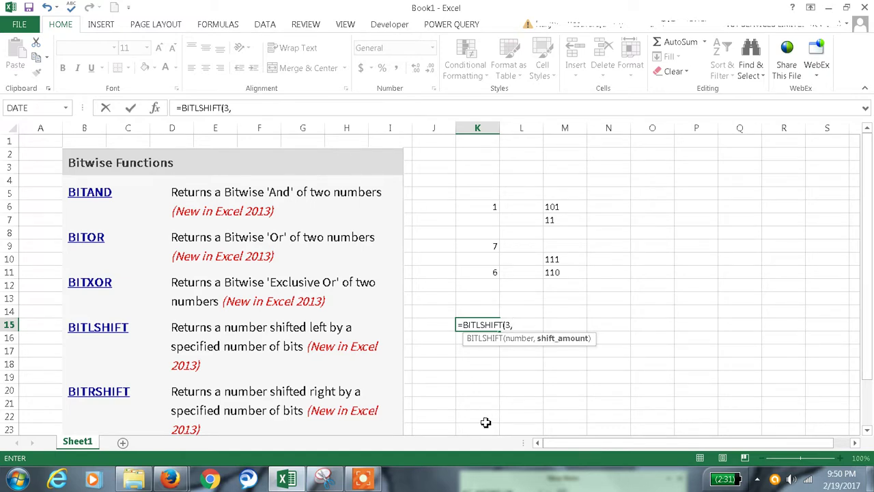
{"action": "type", "text": "2)"}
{"action": "key", "text": "Return"}
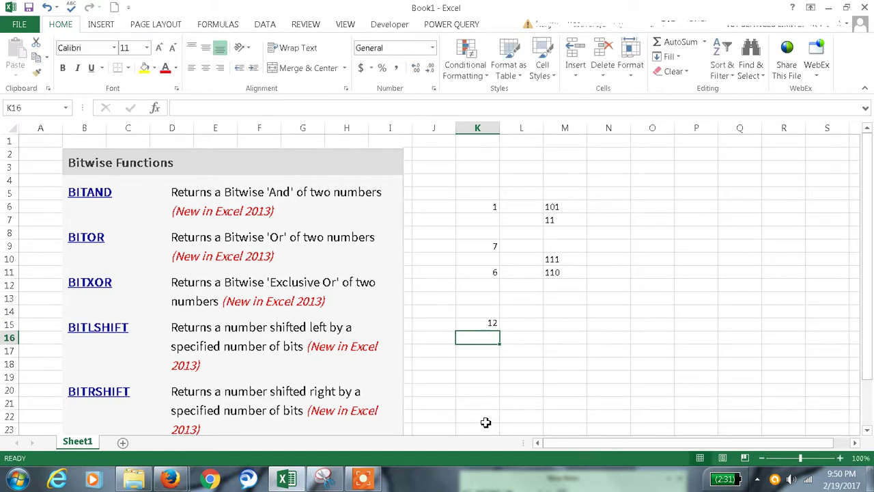
{"action": "key", "text": "Up"}
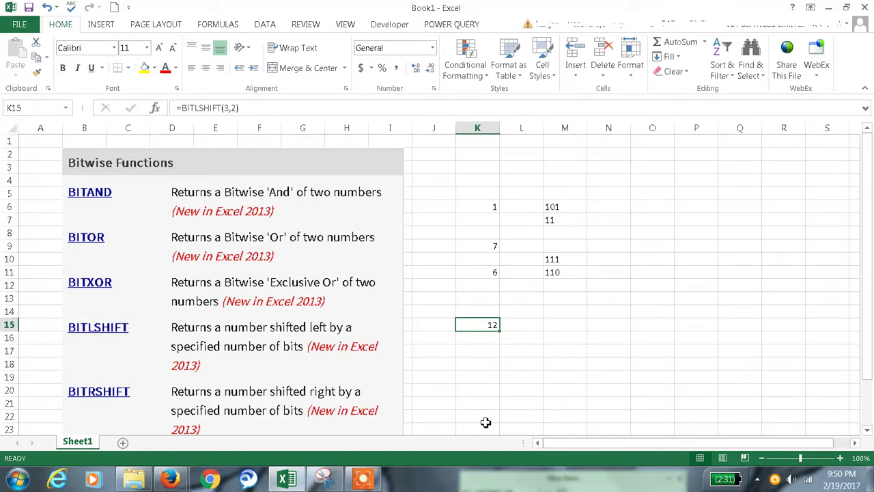
- Fill the BITLSHIFT formula from K15 down into K16 with Ctrl+D
{"action": "key", "text": "Down"}
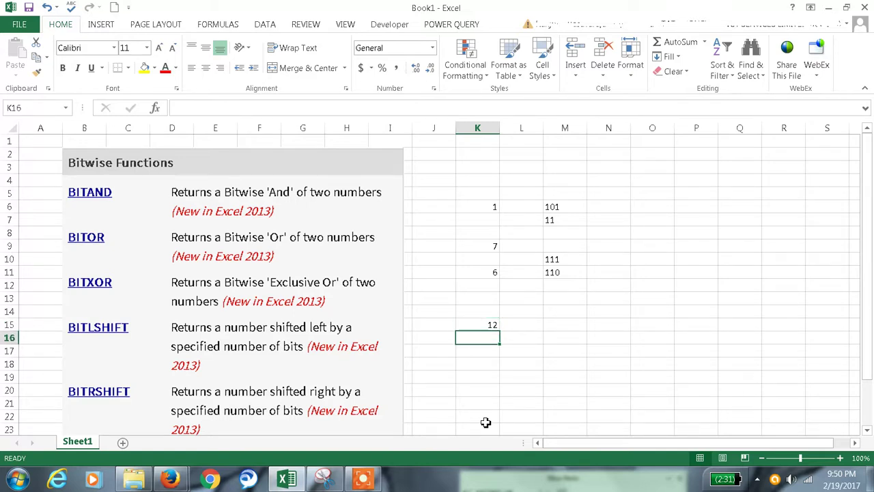
{"action": "key", "text": "Up"}
{"action": "key", "text": "shift+Down"}
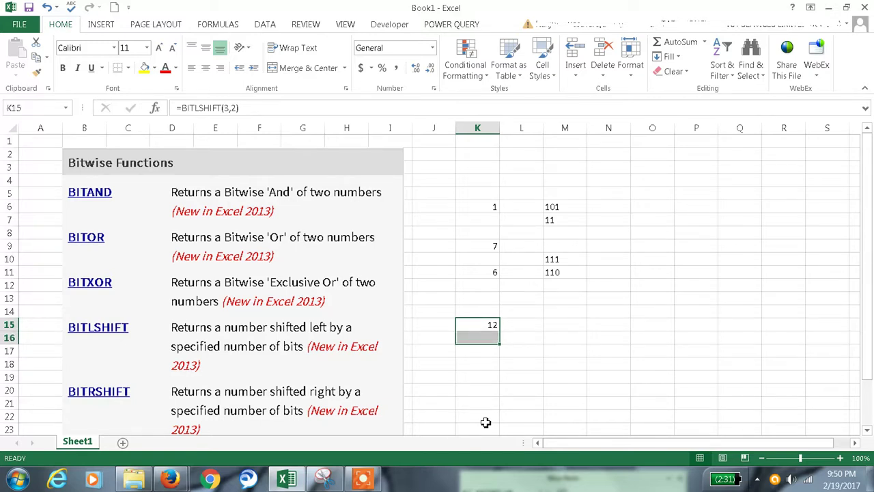
{"action": "key", "text": "ctrl+d"}
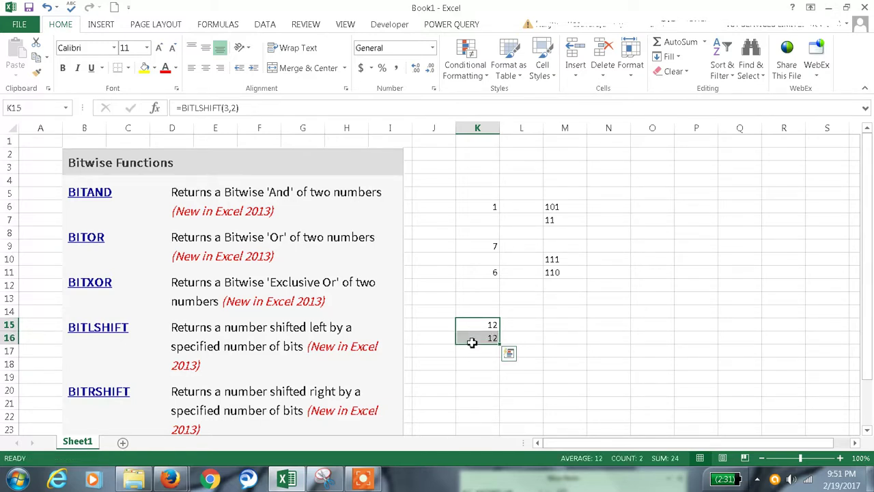
- Change K15 to =BITRSHIFT(3,2), which returns 0
{"action": "left_click", "coordinate": [198, 107]}
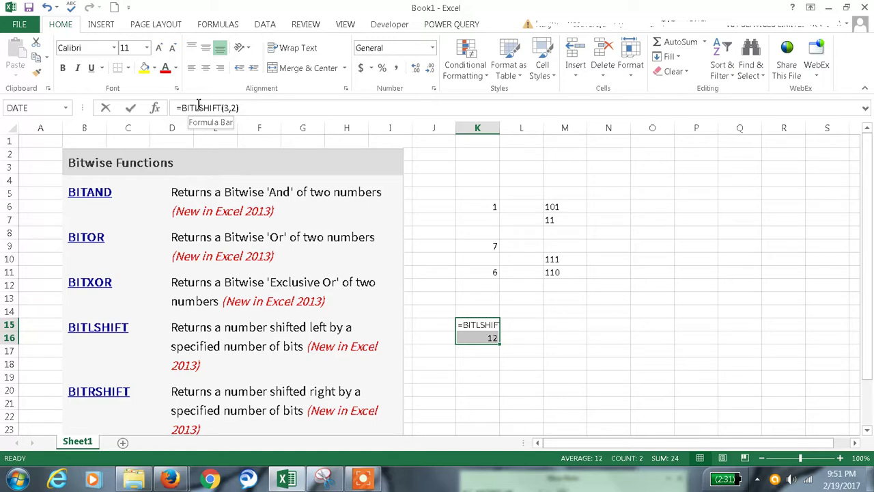
{"action": "key", "text": "BackSpace"}
{"action": "type", "text": "r"}
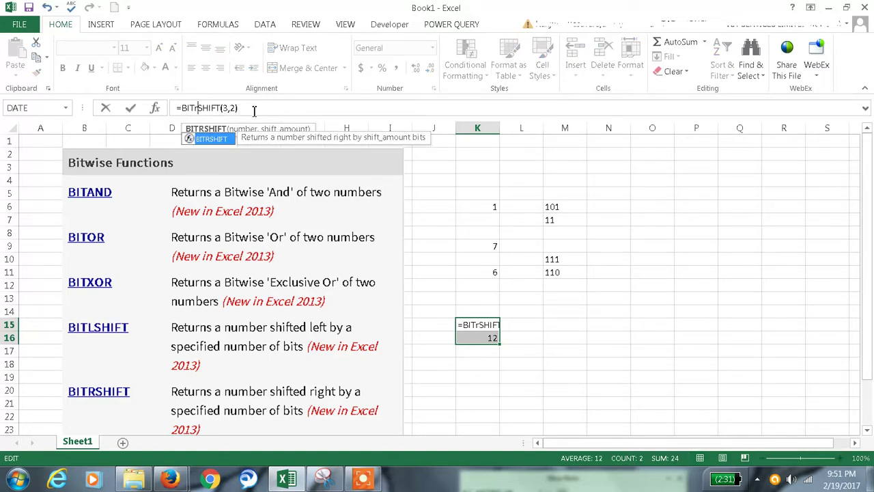
{"action": "key", "text": "Return"}
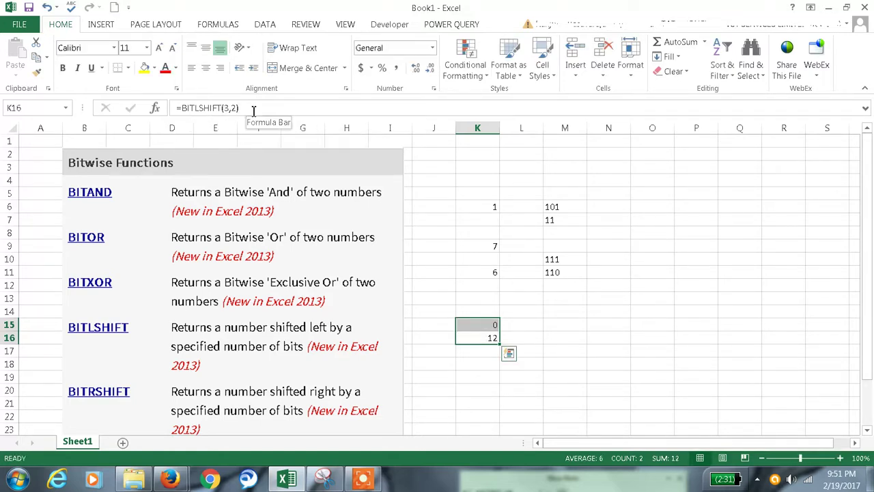
{"action": "key", "text": "Down"}
{"action": "key", "text": "Up"}
{"action": "key", "text": "Up"}
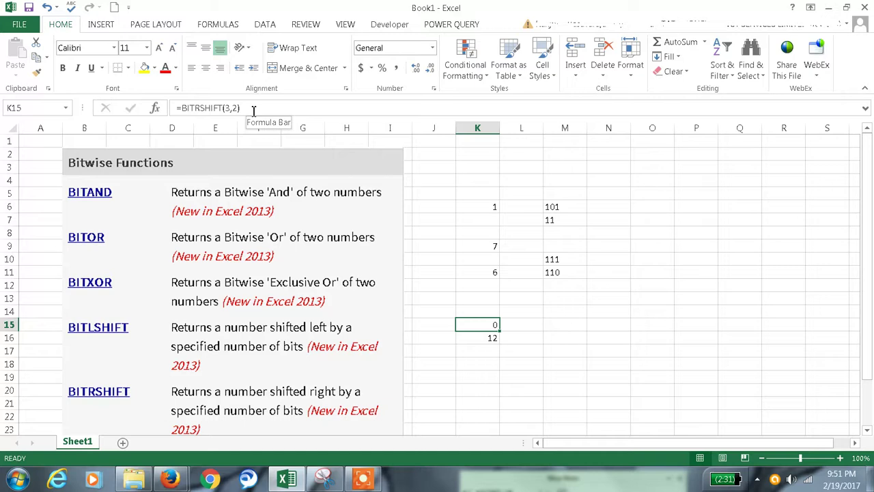
{"action": "scroll", "coordinate": [592, 368], "scroll_direction": "down", "scroll_amount": 2}
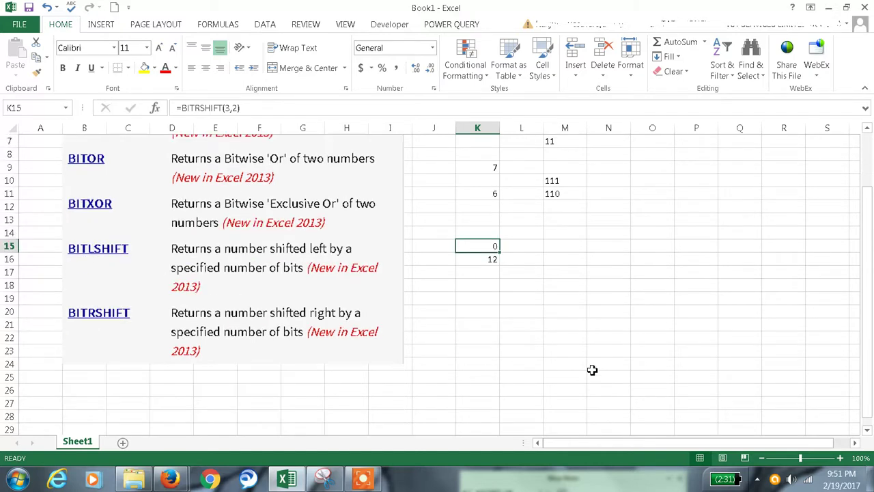
{"action": "scroll", "coordinate": [527, 344], "scroll_direction": "up", "scroll_amount": 2}
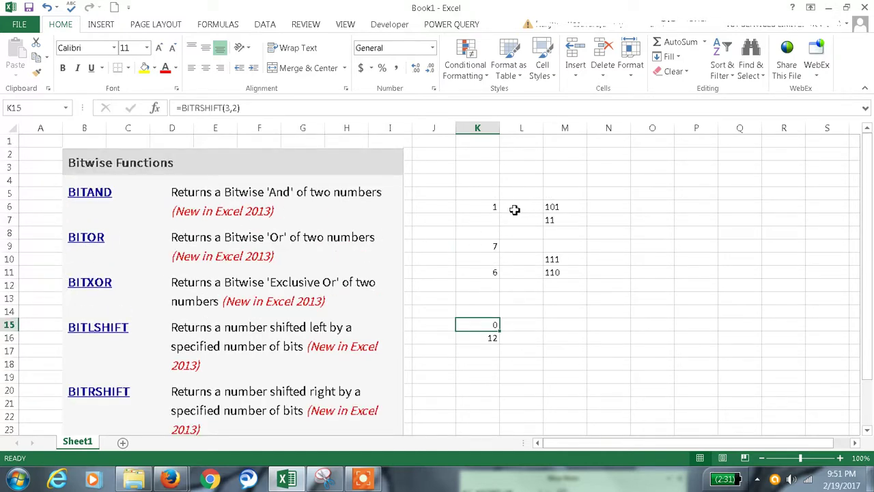
{"action": "left_click", "coordinate": [474, 208]}
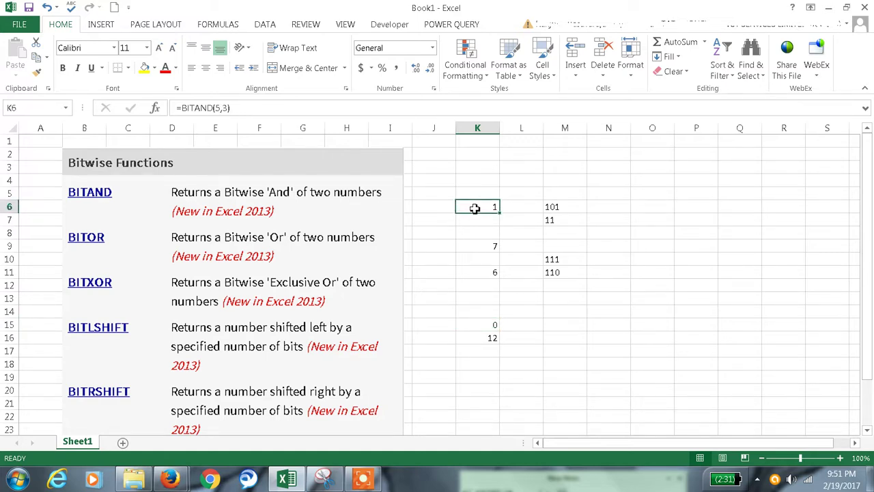
{"action": "left_click", "coordinate": [461, 248]}
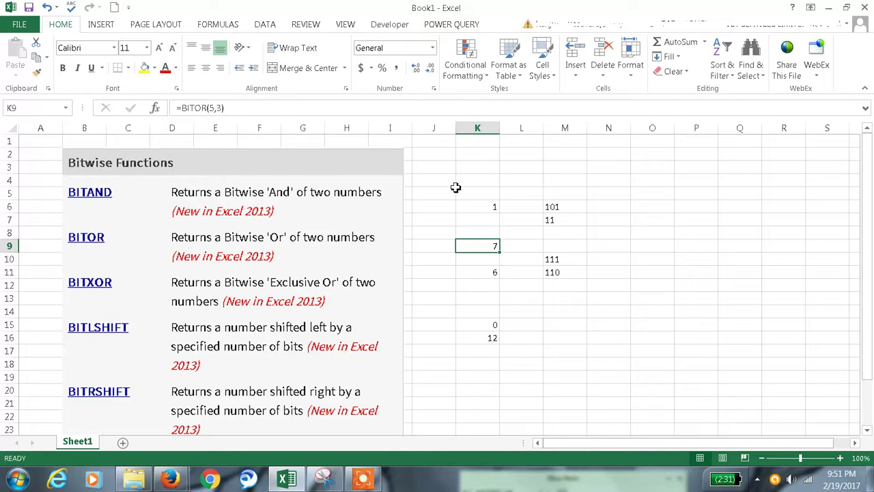
{"action": "left_click_drag", "start_coordinate": [451, 182], "coordinate": [575, 365]}
{"action": "left_click", "coordinate": [697, 311]}
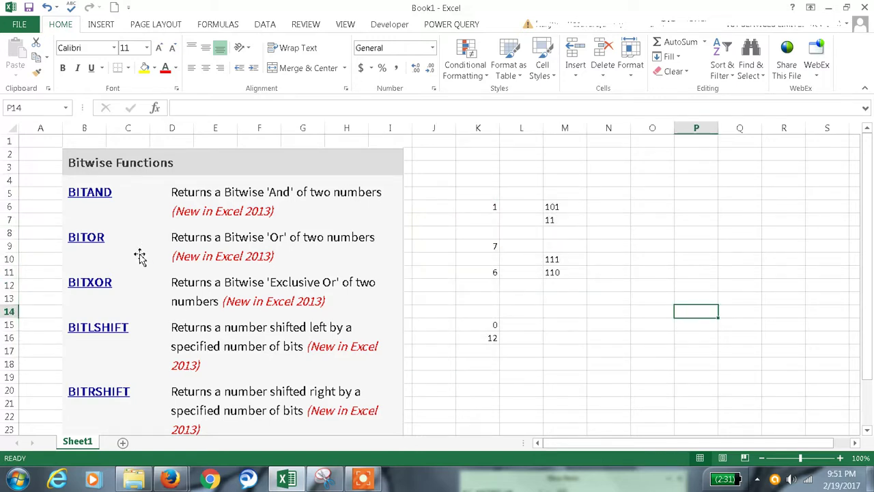
{"action": "scroll", "coordinate": [55, 247], "scroll_direction": "down", "scroll_amount": 3}
{"action": "scroll", "coordinate": [52, 253], "scroll_direction": "up", "scroll_amount": 3}
{"action": "left_click", "coordinate": [457, 194]}
{"action": "left_click_drag", "start_coordinate": [457, 193], "coordinate": [689, 375]}
{"action": "left_click", "coordinate": [627, 313]}
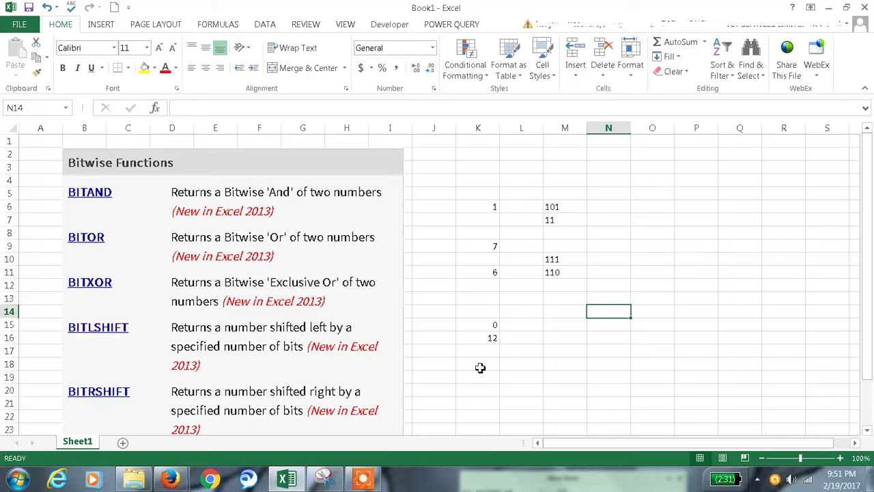
{"action": "scroll", "coordinate": [470, 350], "scroll_direction": "down", "scroll_amount": 2}
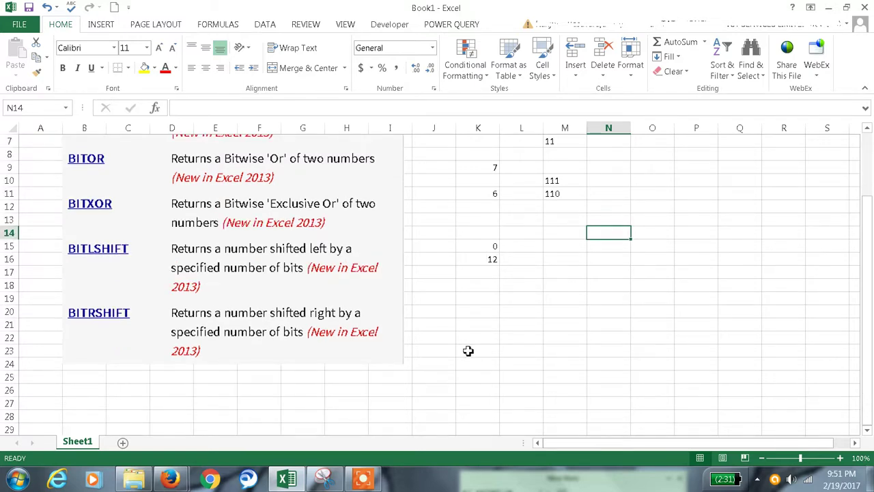